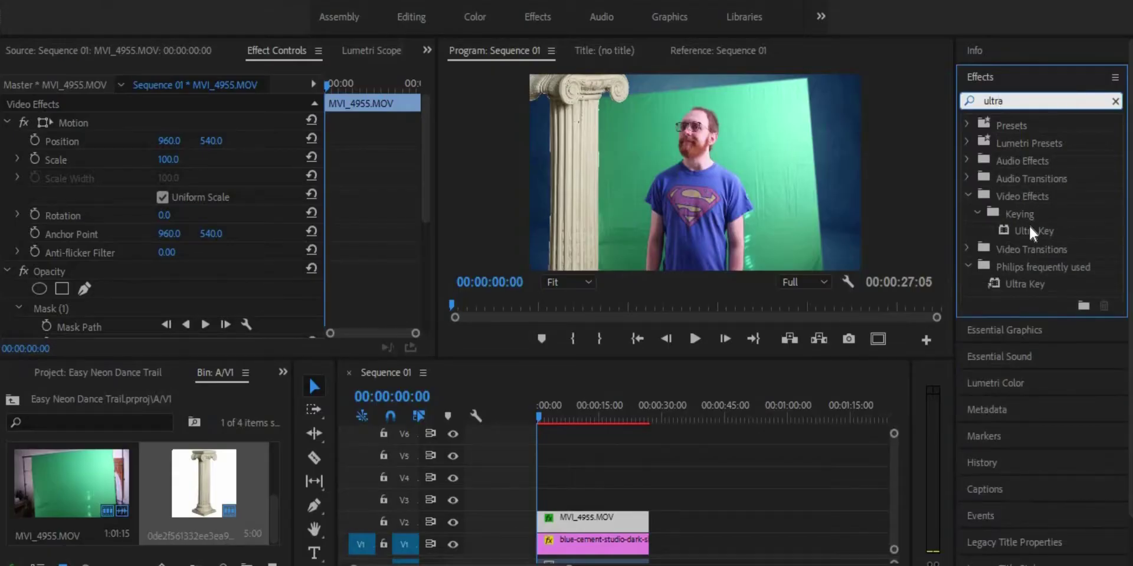
Enable Ultra Key on the presenter clip to remove the green screen
left_click(420, 207)
scroll(177, 201, "down", 5)
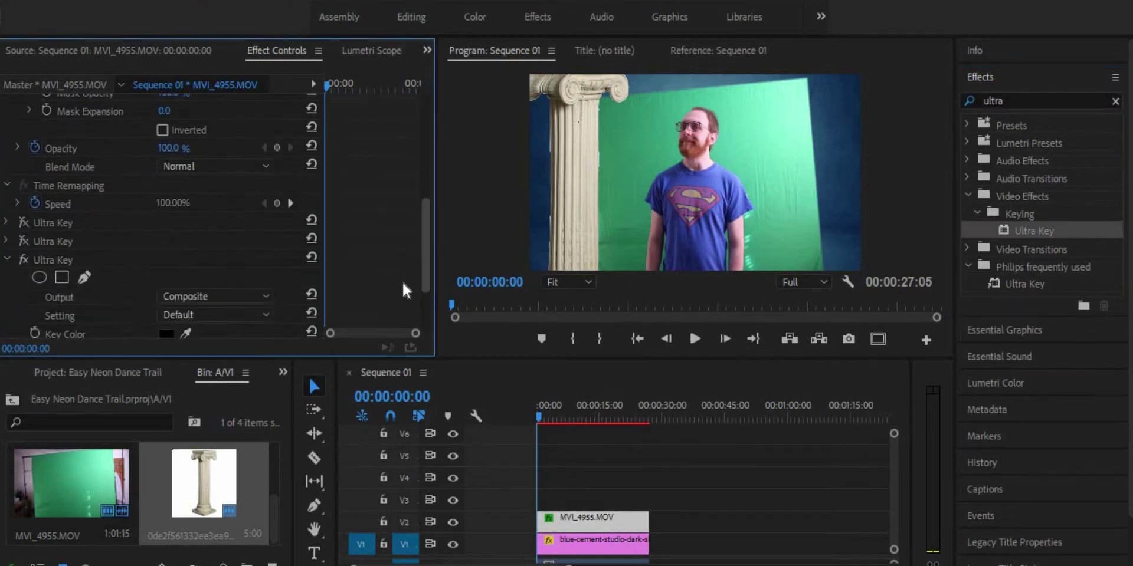
left_click(24, 169)
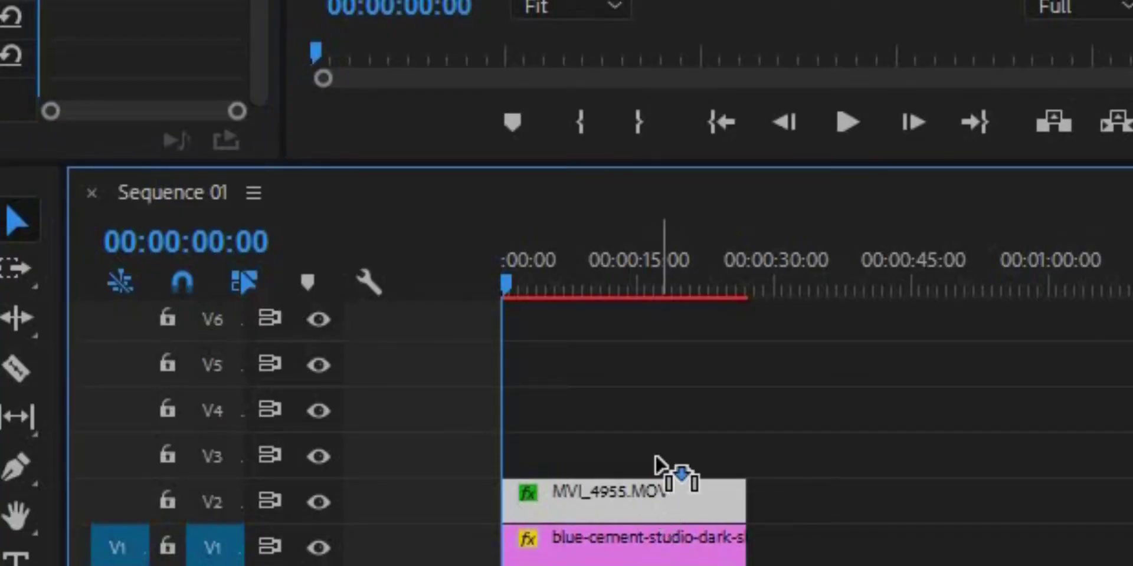
Duplicate the presenter clip onto V3 and invert its Find Edges outline
left_click_drag(661, 475, 658, 457)
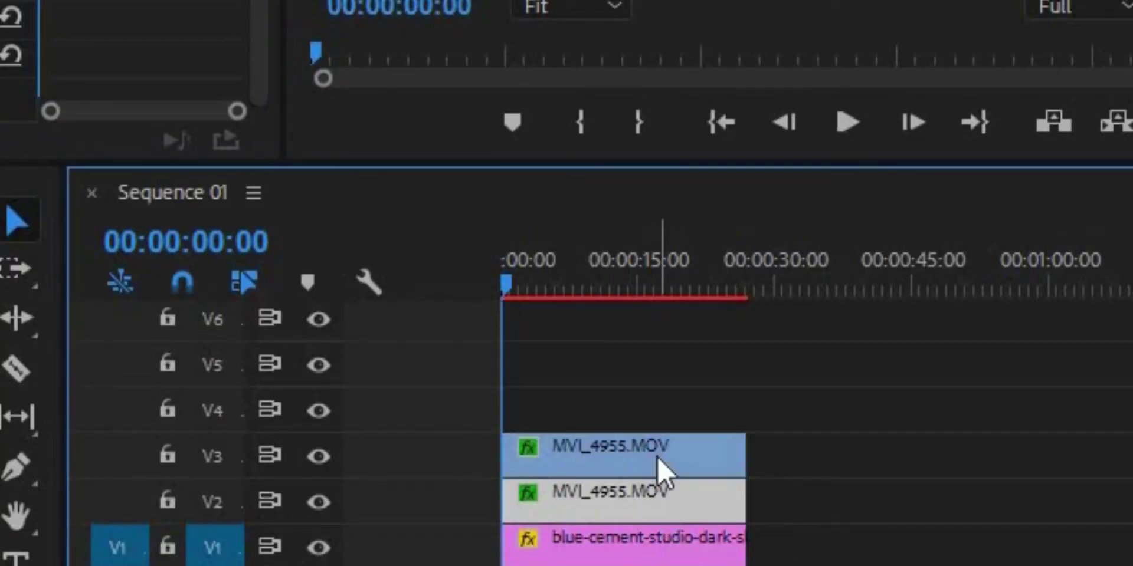
left_click(678, 355)
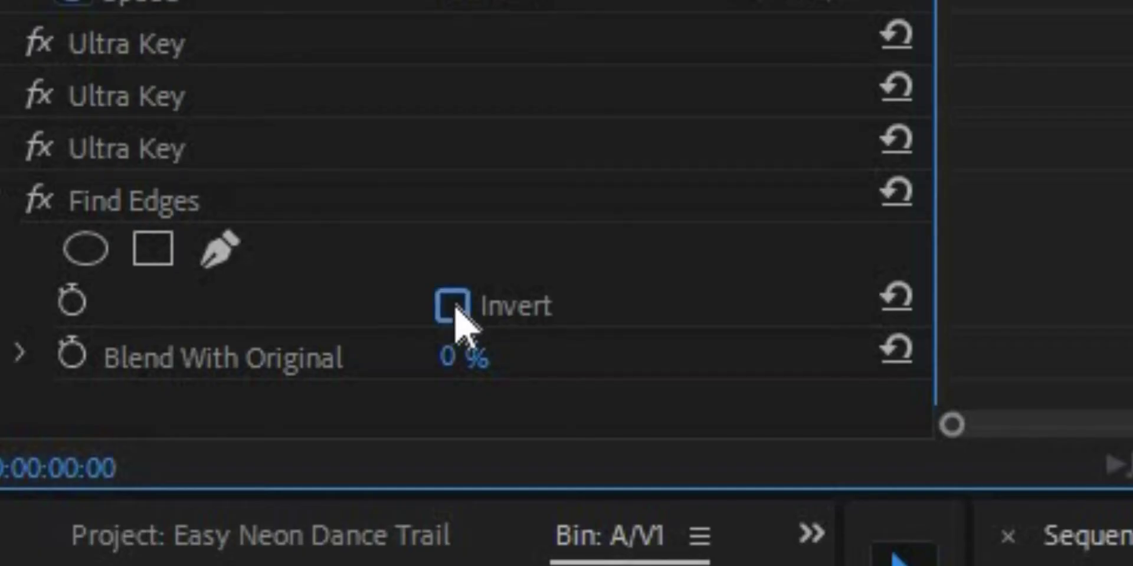
left_click(170, 309)
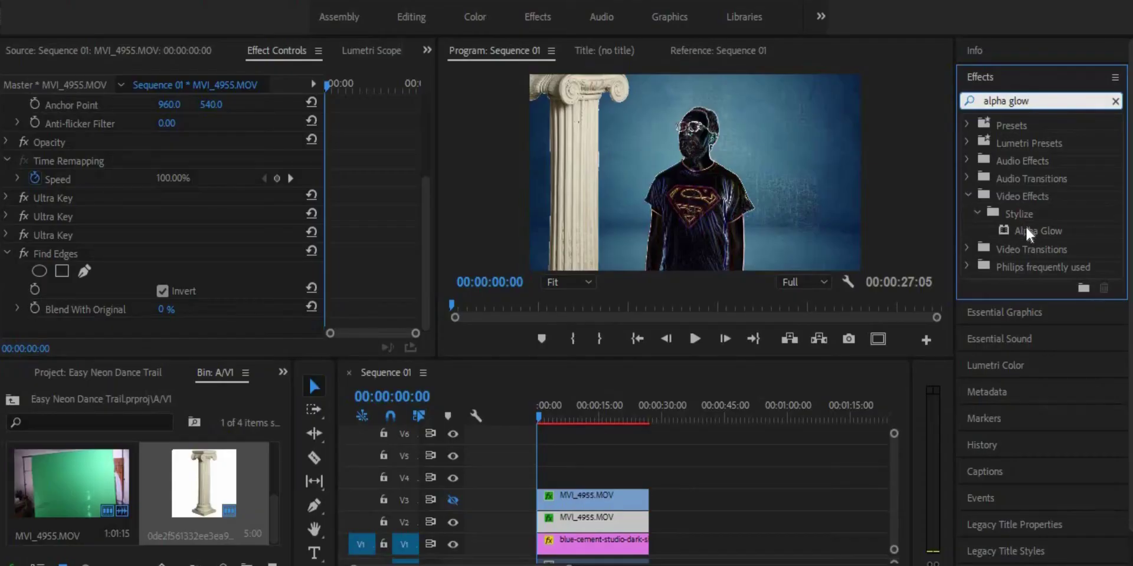
left_click_drag(1026, 226, 698, 458)
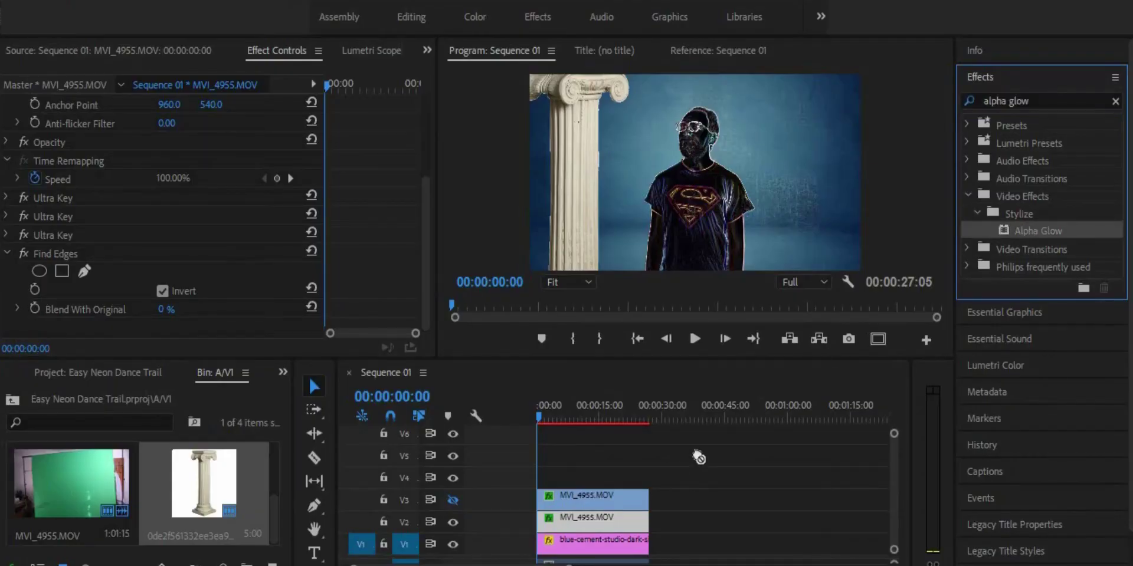
Apply Alpha Glow to the presenter clip on V2
left_click_drag(617, 522, 618, 522)
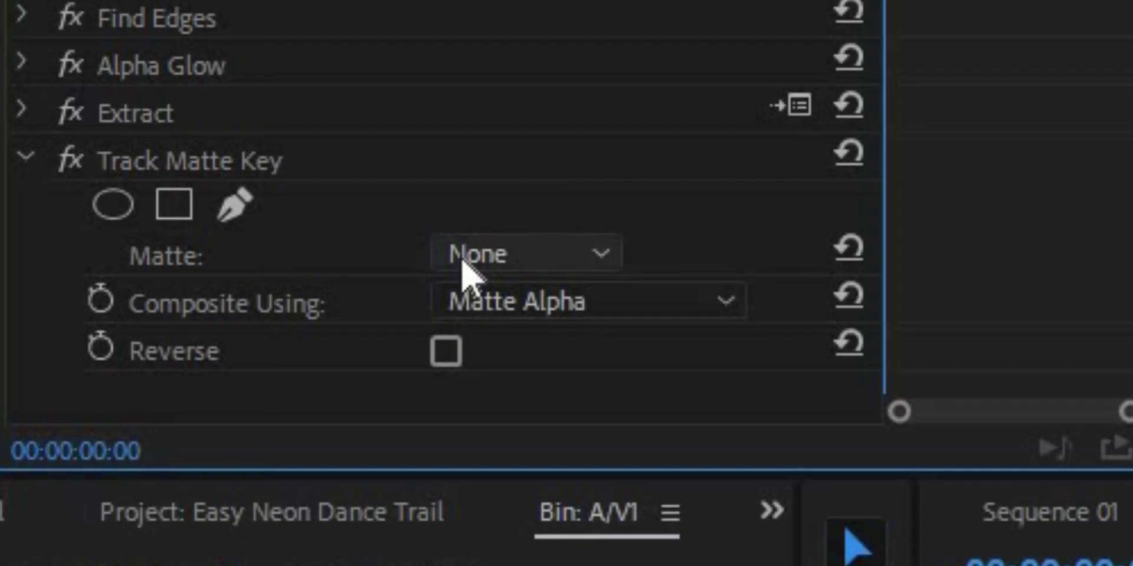
Set Track Matte Key's Matte to Video 2 and Composite Using to Matte Luma
left_click(460, 259)
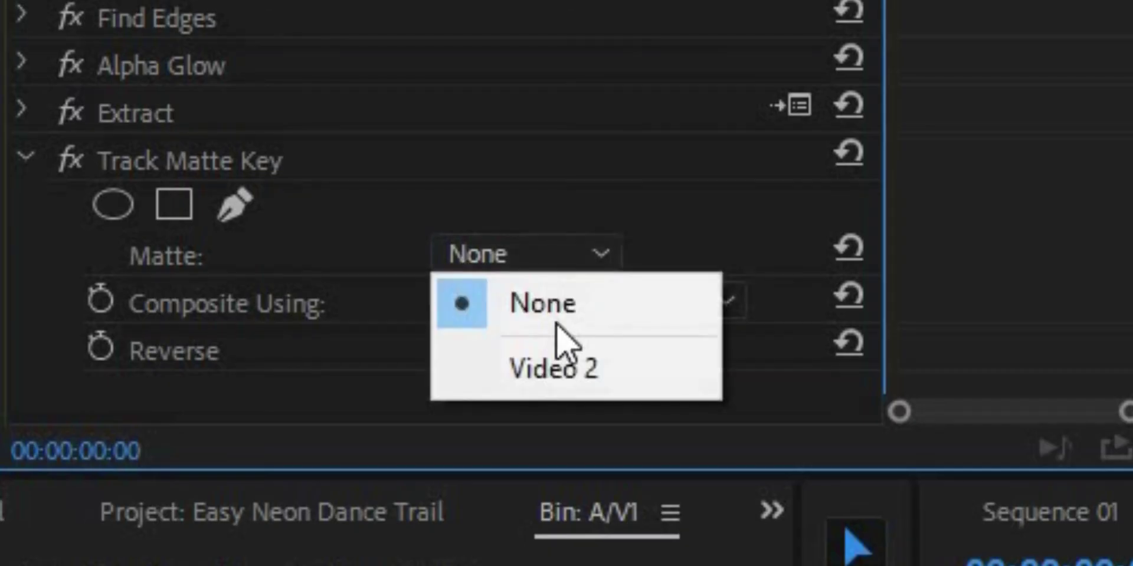
left_click(563, 363)
left_click(535, 313)
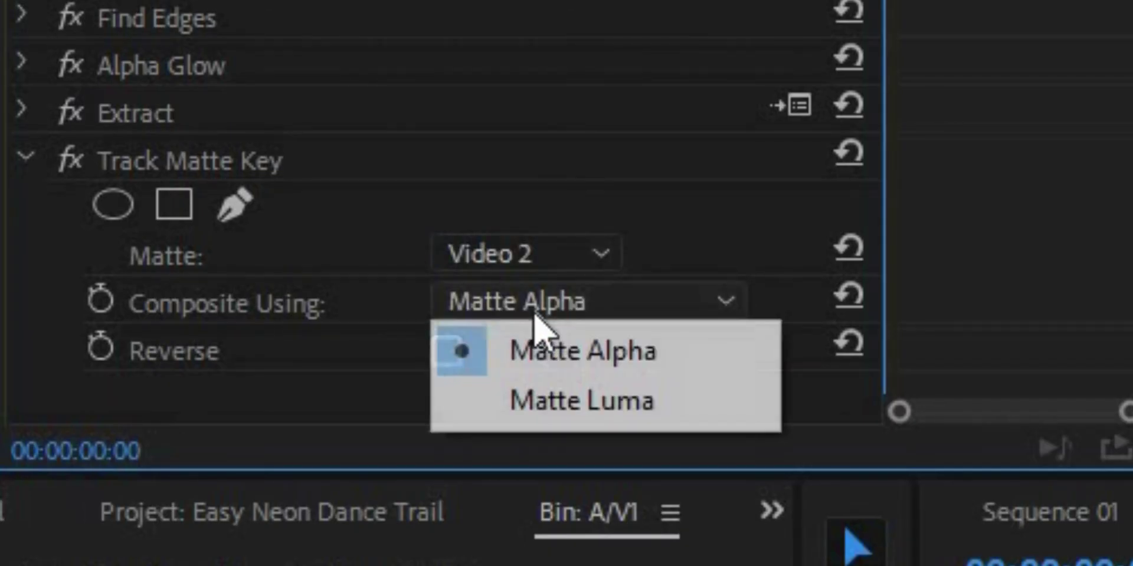
left_click(582, 400)
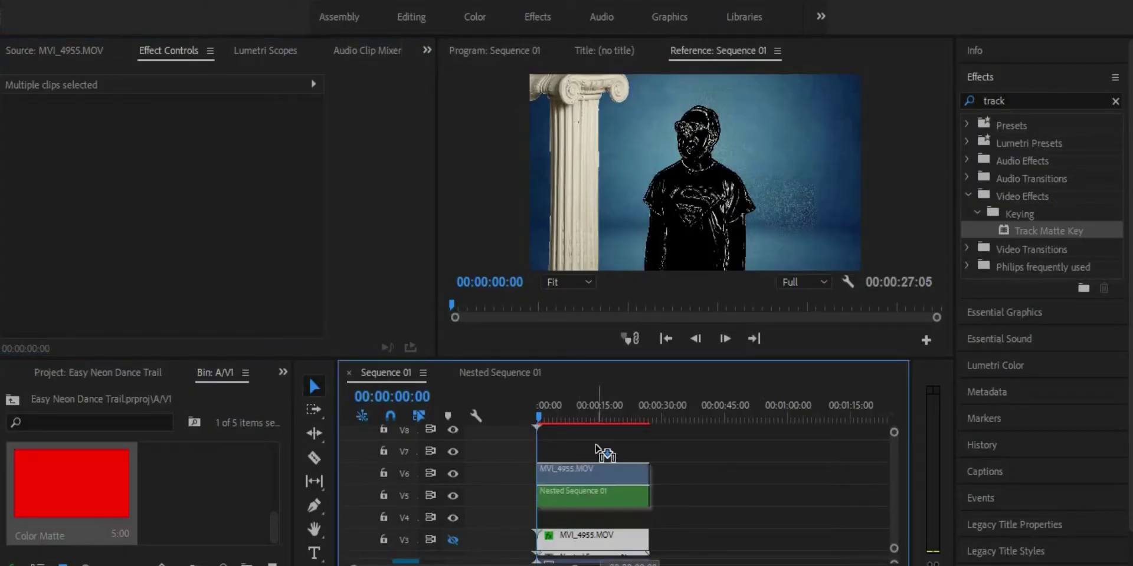
Move the Nested Sequence 01 clip onto V7, aligned with the sequence start
left_click_drag(596, 442, 596, 438)
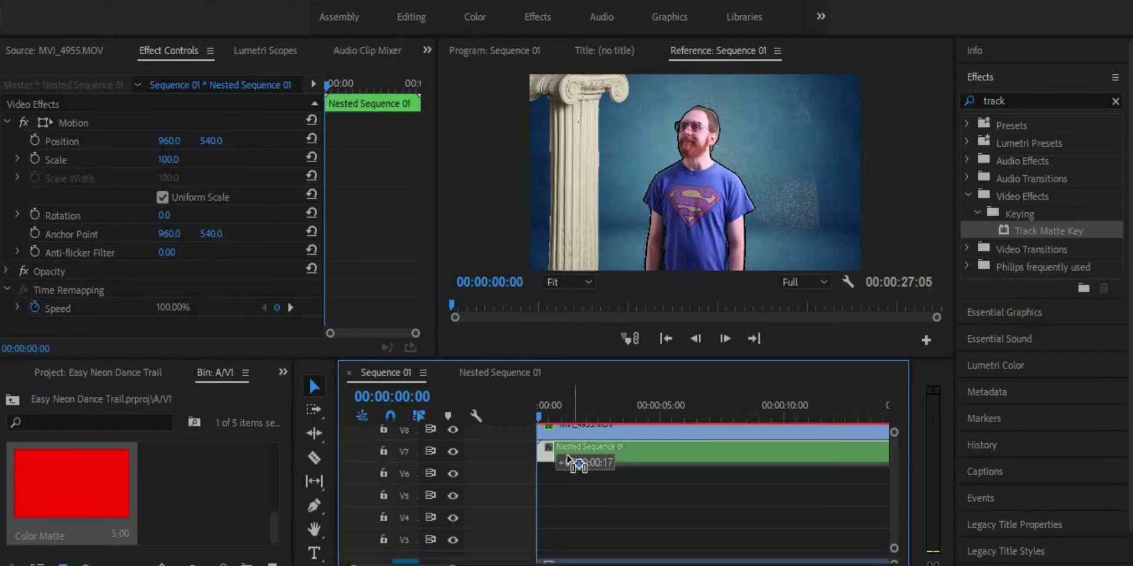
left_click_drag(569, 460, 560, 455)
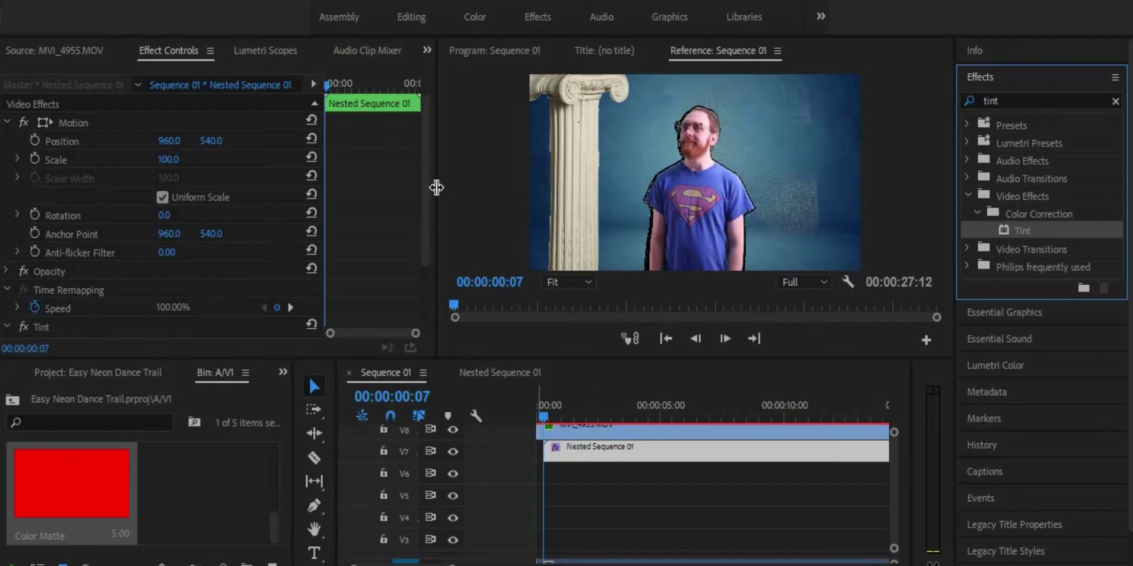
scroll(411, 280, "down", 3)
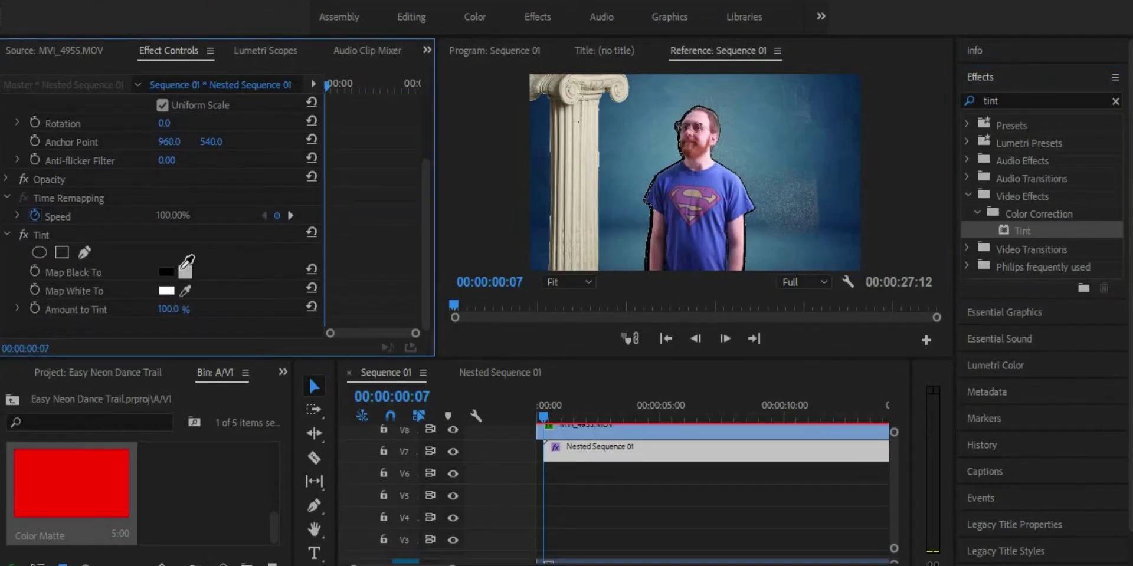
Set the Tint effect's Map White To colour to orange
left_click(167, 290)
left_click(615, 273)
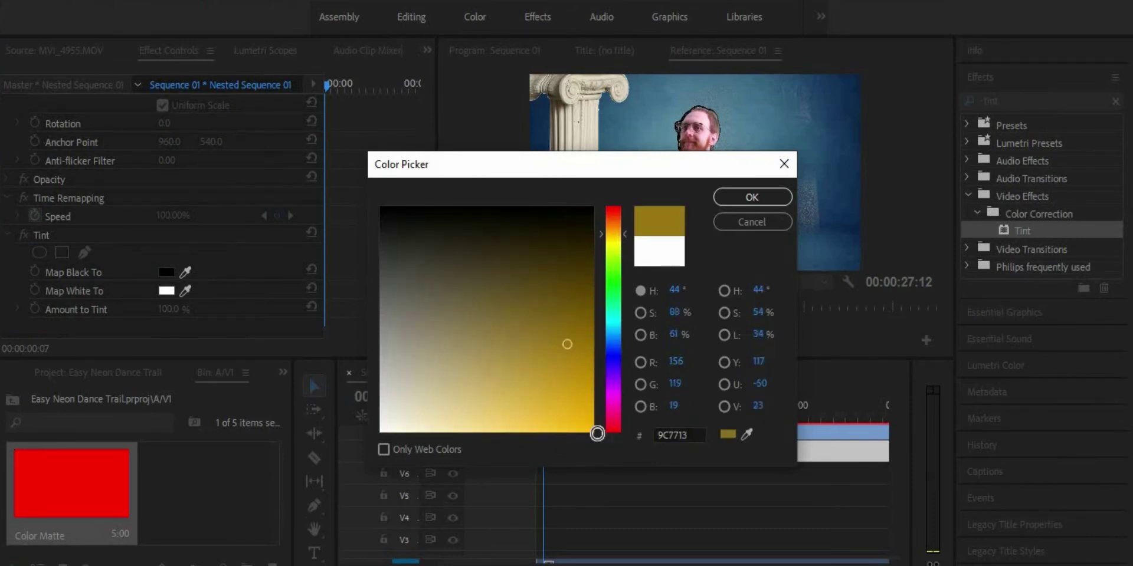
left_click(739, 199)
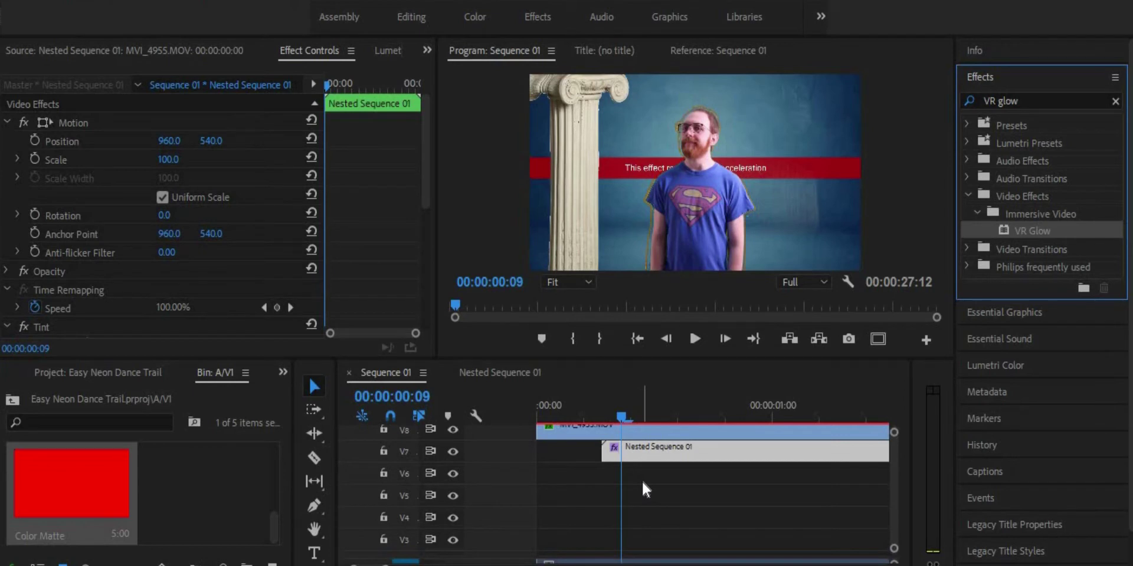
Save the project and set VR Glow's Glow Brightness and Glow Saturation to 10
key("ctrl+s")
left_click_drag(423, 202, 422, 318)
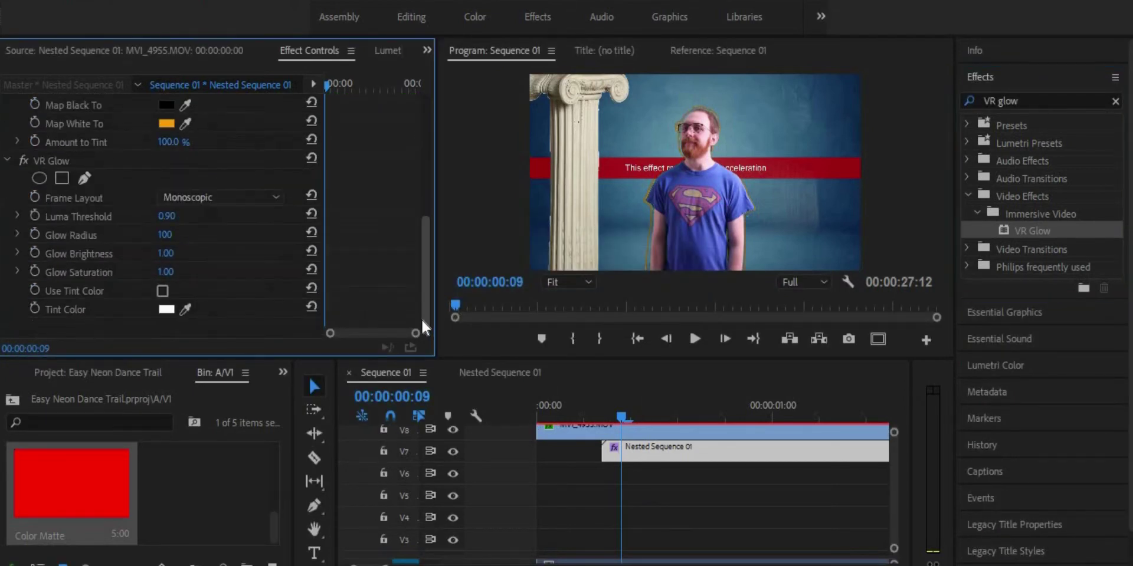
left_click(166, 253)
type("0")
key("Return")
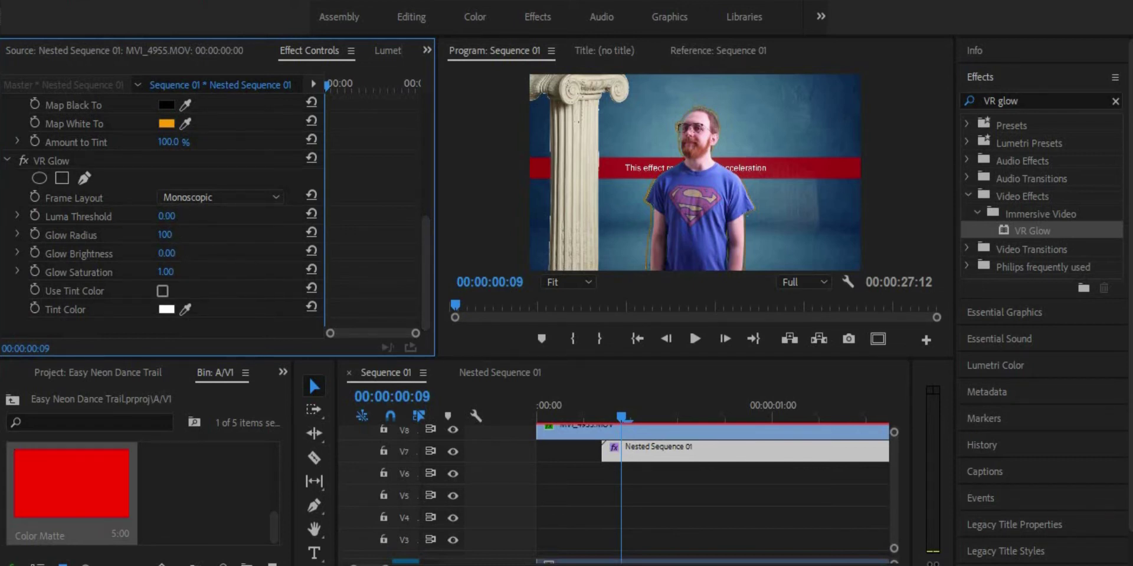
left_click(174, 251)
type("10")
key("Tab")
type("10")
key("Return")
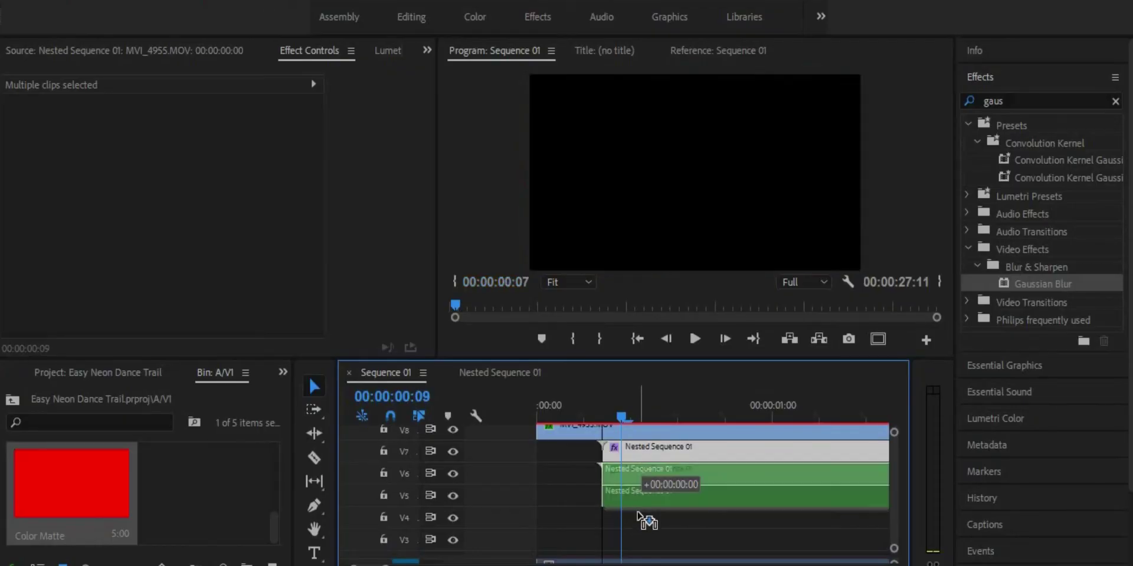
Stack another copy of the nested outline and shift the V5 copy later
left_click_drag(645, 519, 637, 512)
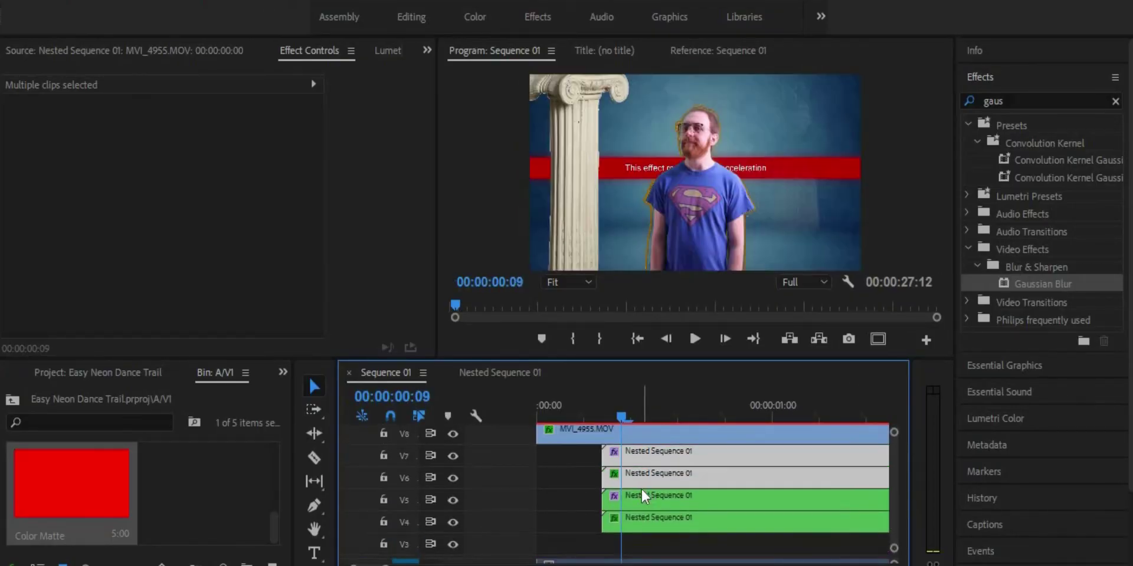
left_click(638, 504)
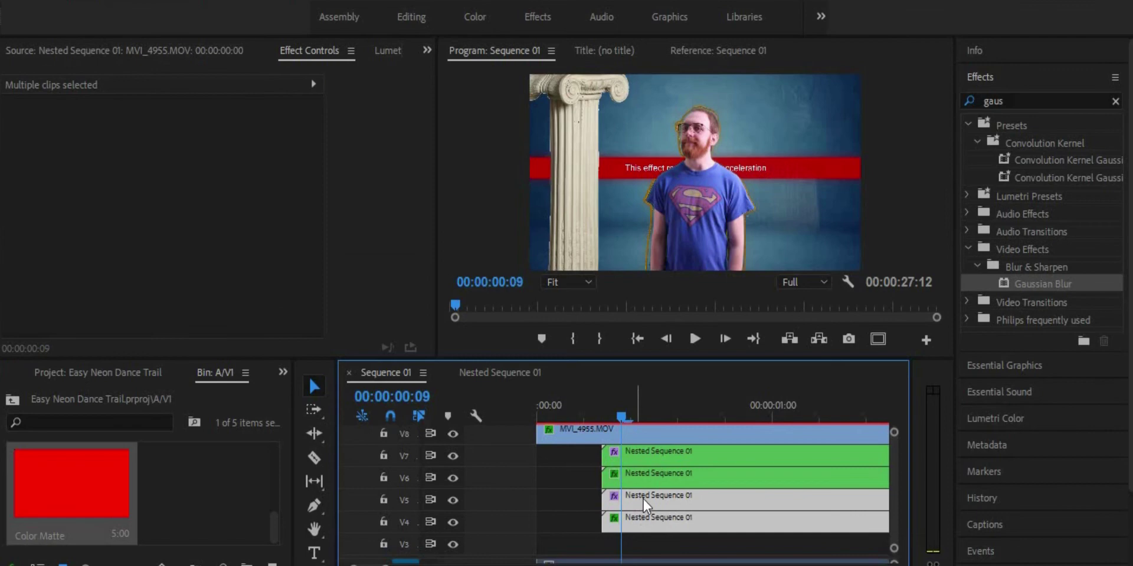
left_click_drag(646, 504, 670, 505)
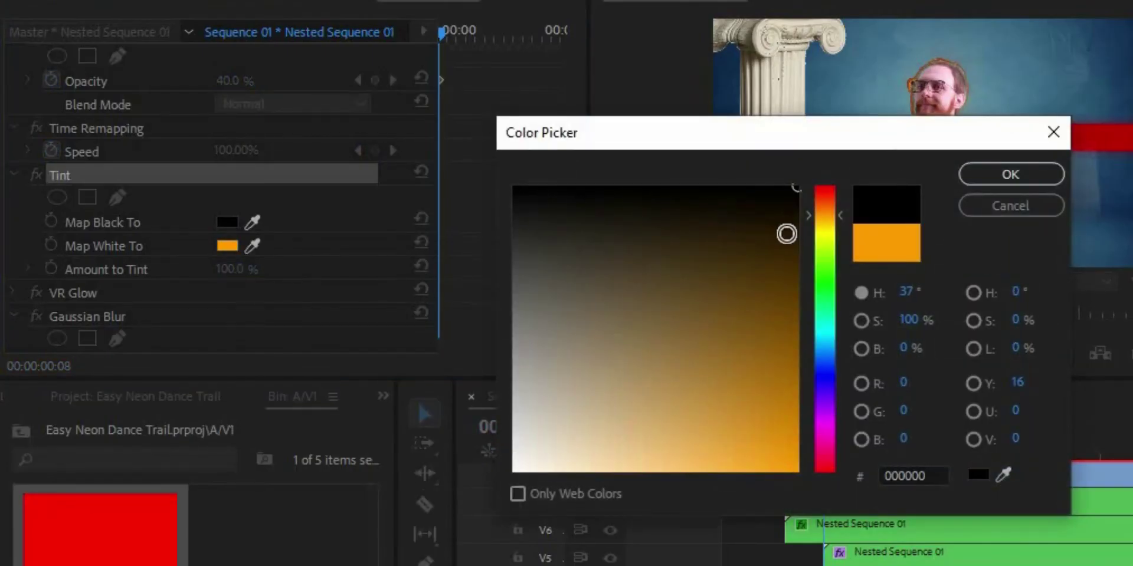
Change the later copy's Tint Map White To colour to red
left_click_drag(835, 223, 826, 185)
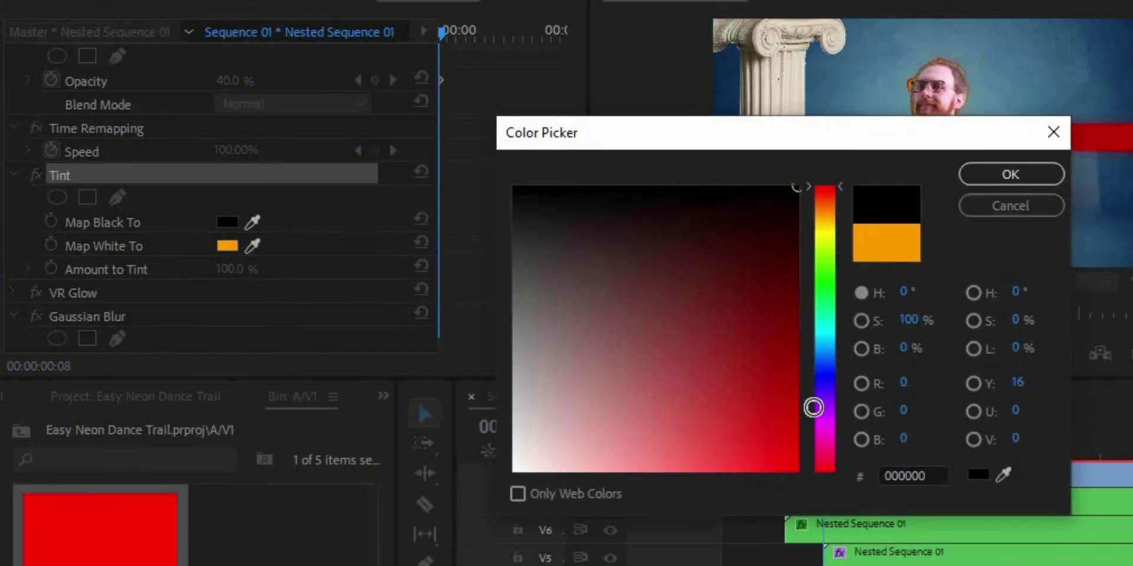
left_click(1010, 175)
key("ctrl+shift+a")
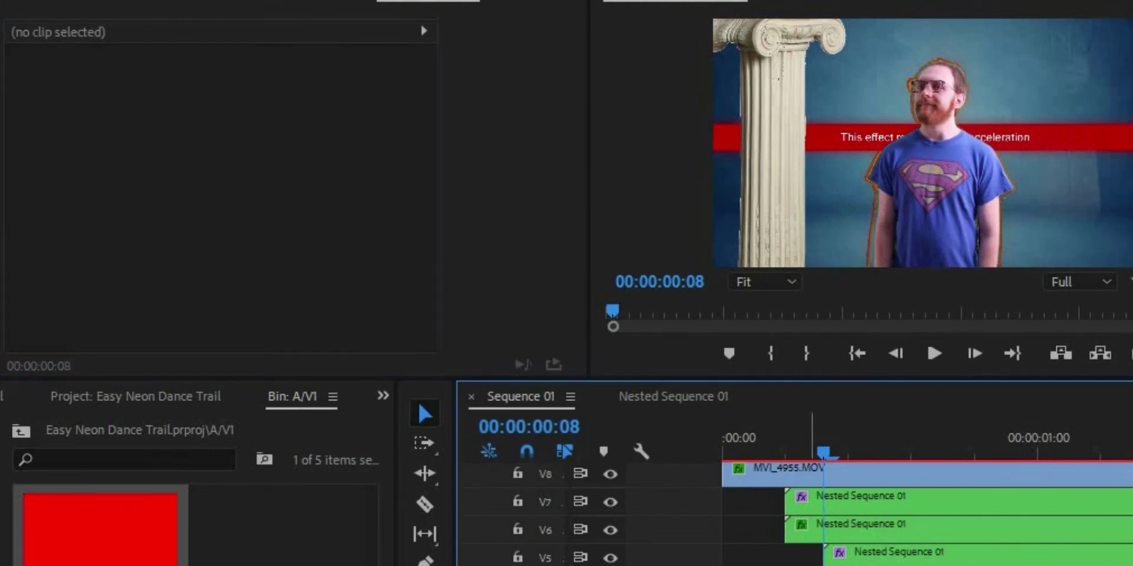